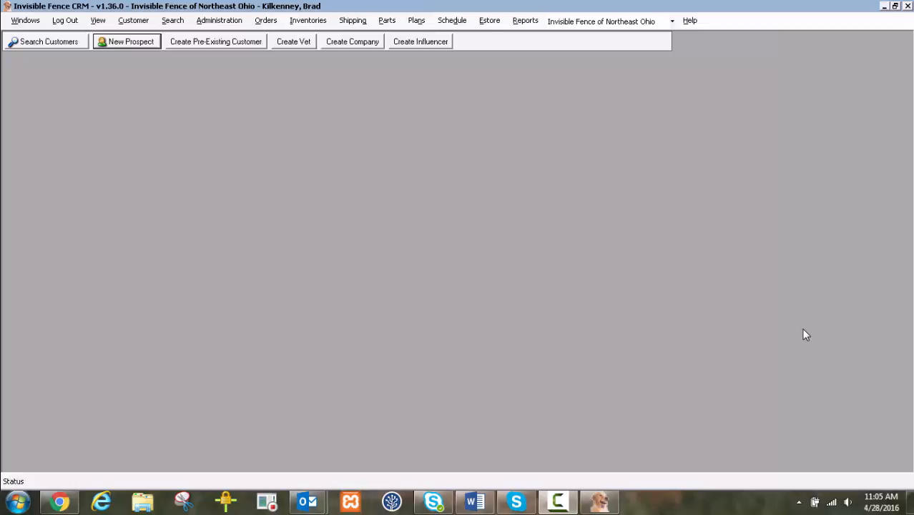
- Start a new prospect record and submit the prospect's zip code
click(125, 44)
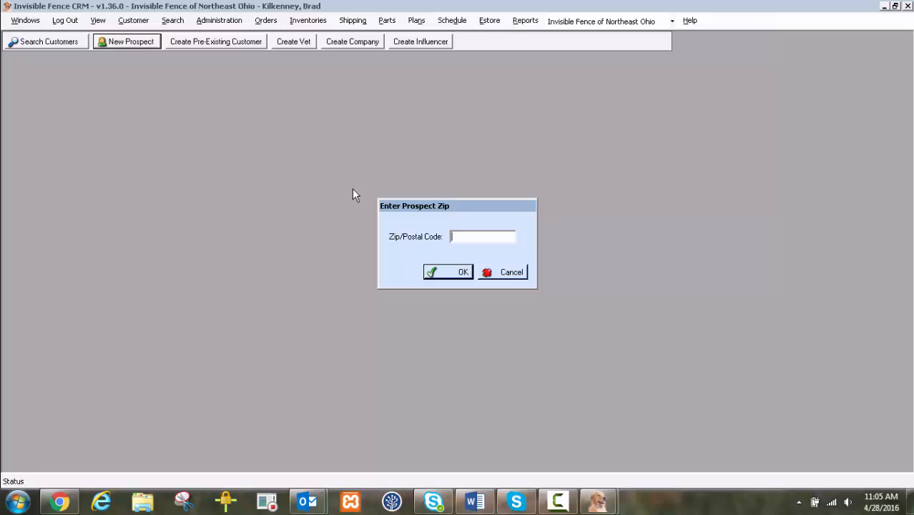
text(44143)
key(Return)
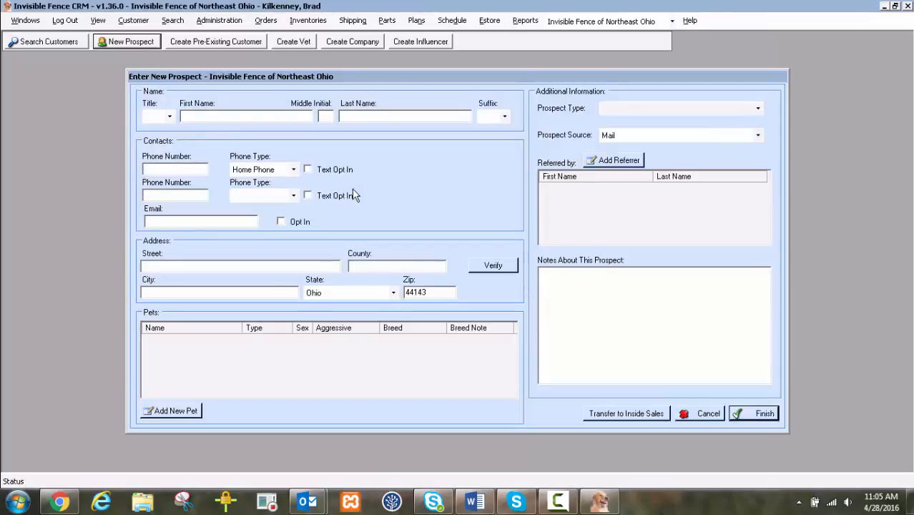
- Enter the prospect's first and last name in the new prospect form
click(273, 118)
text(Test)
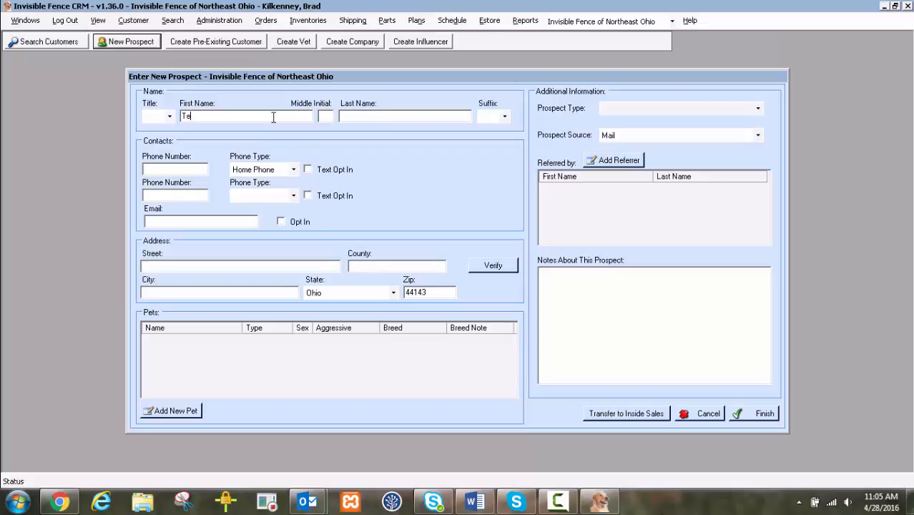
key(Tab)
key(Tab)
text(Prospect)
- Enter the prospect's home phone number as the first contact number
key(Tab)
key(Tab)
text(0005558888)
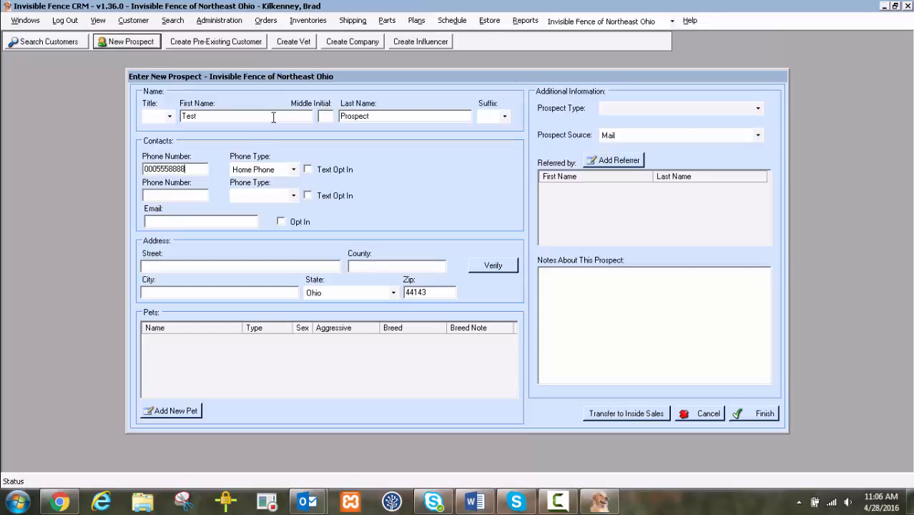
- Fill in the prospect's e-mail address in the contact details
click(237, 220)
text(email@email.com)
key(Tab)
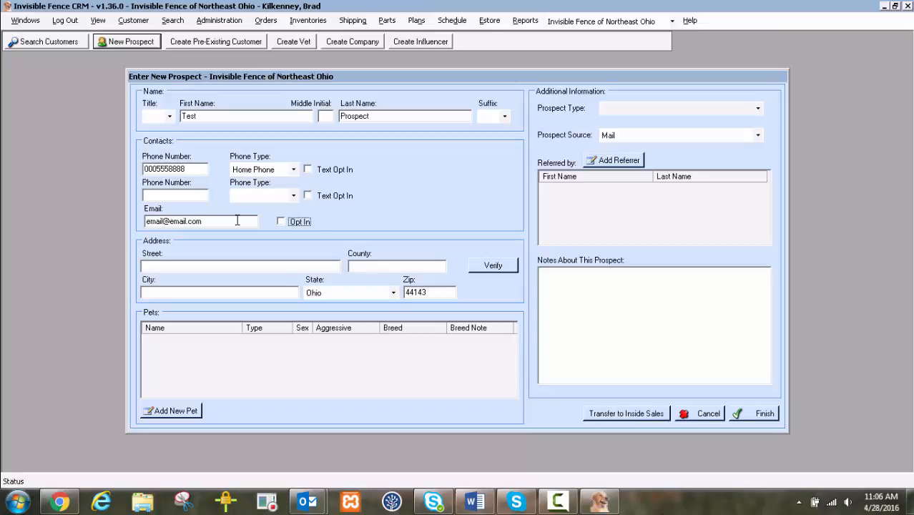
- Enter the prospect's street address, verify it, and save the verified version to the form
key(Tab)
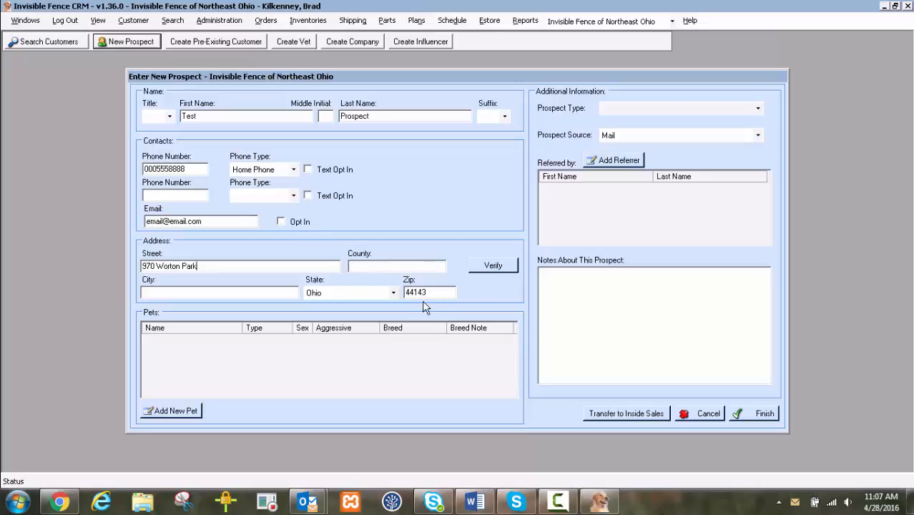
click(493, 266)
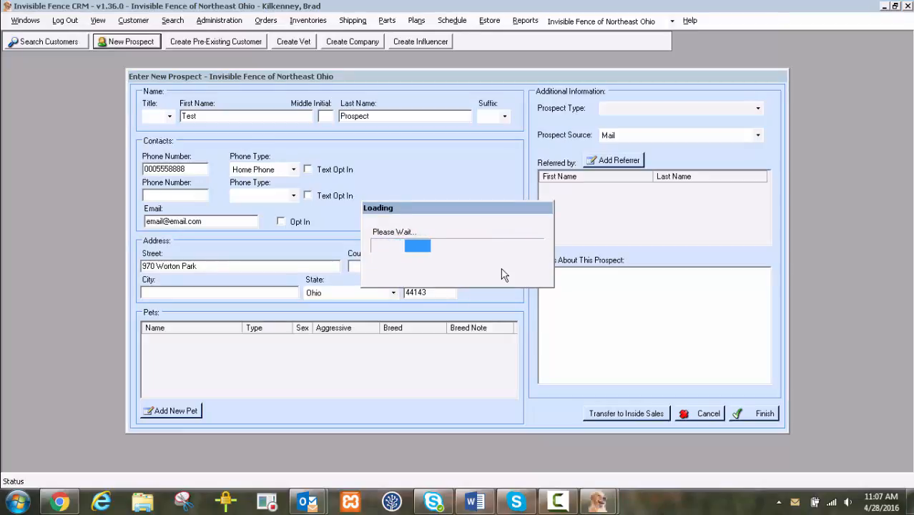
click(496, 292)
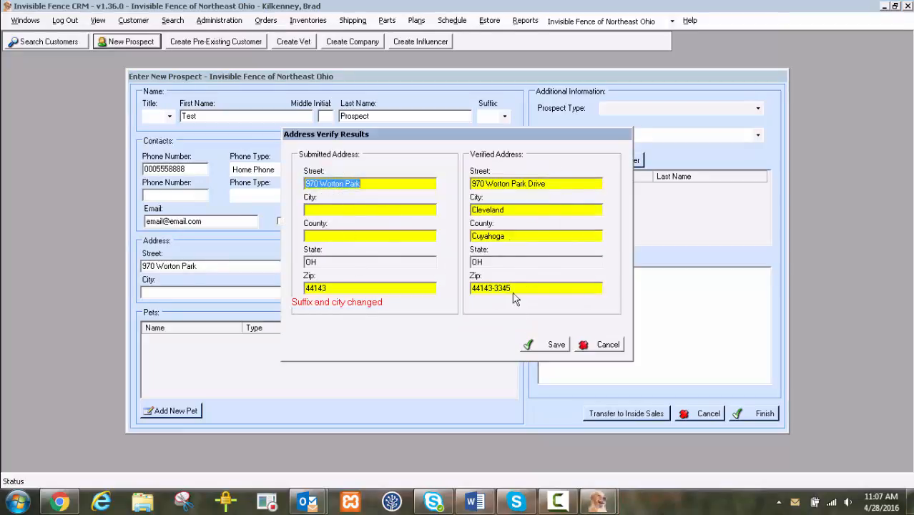
click(535, 346)
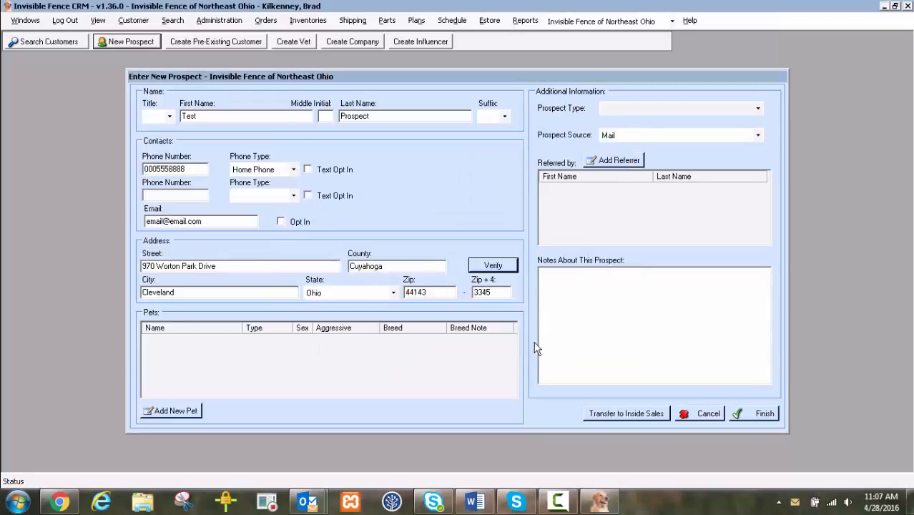
- Add and save a pet named Sami with type Dog and breed Afghan Hound, leaving the sex unspecified
click(194, 414)
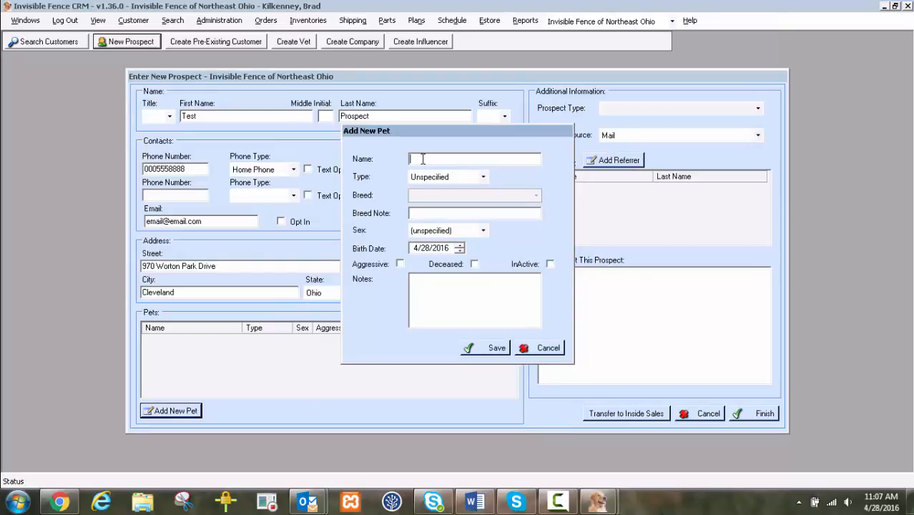
text(Sami)
key(Tab)
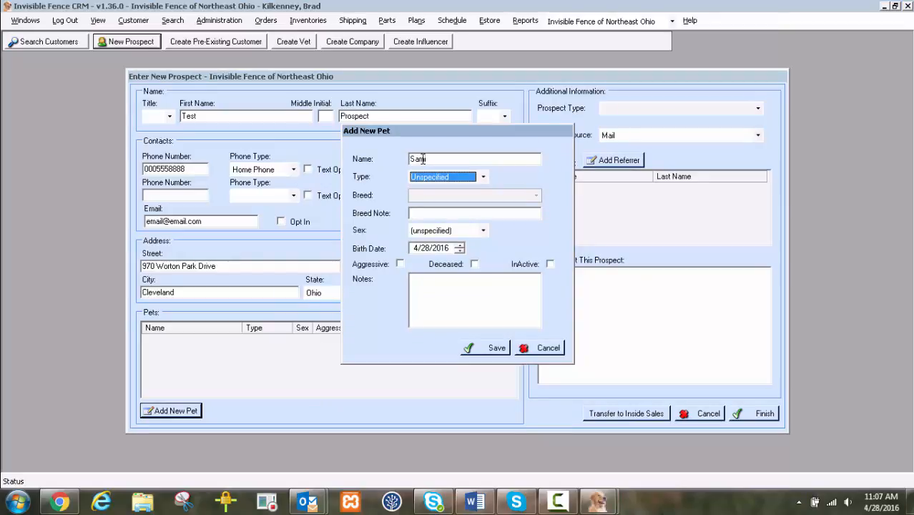
click(484, 177)
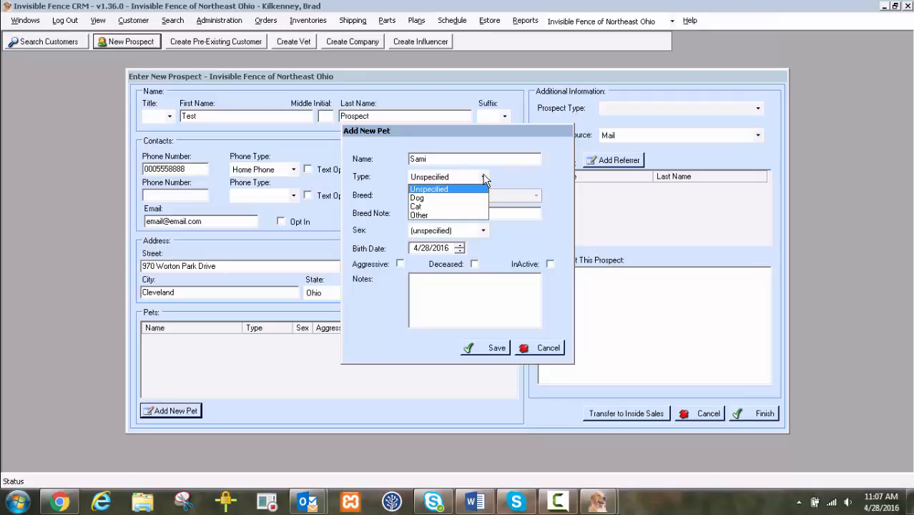
click(453, 197)
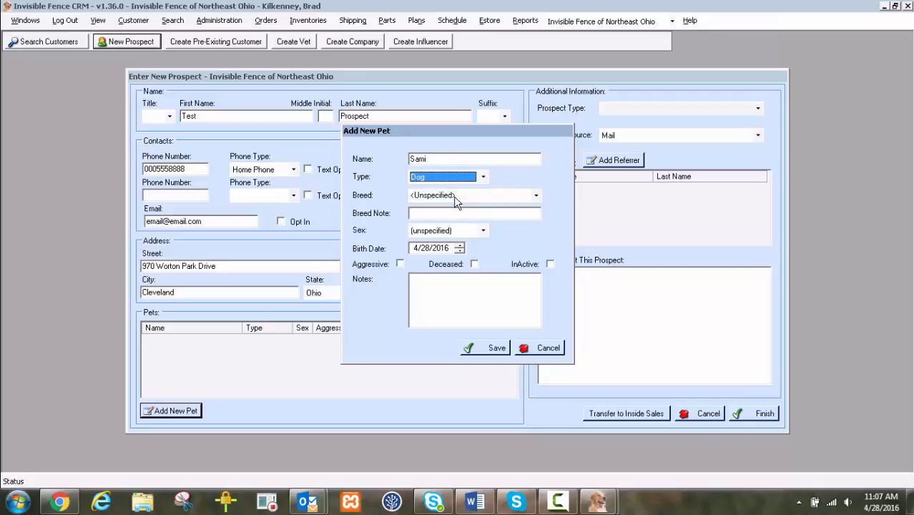
click(537, 196)
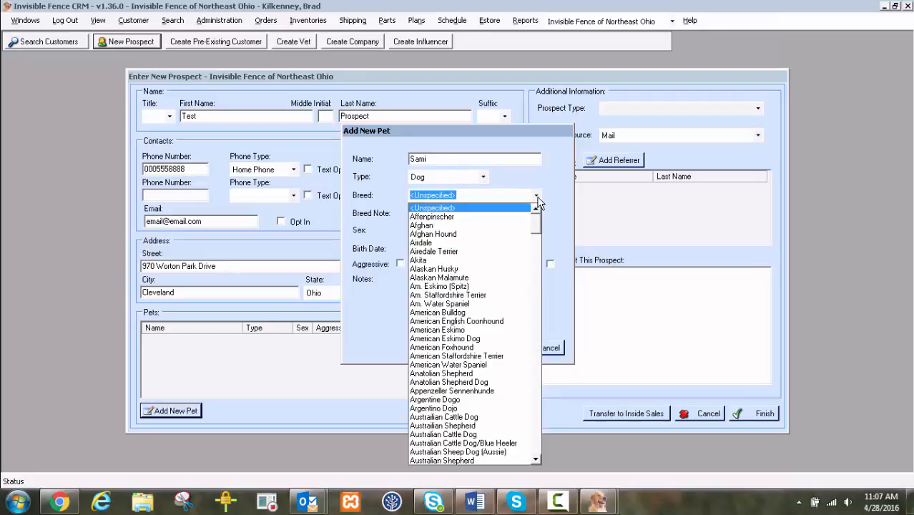
click(449, 235)
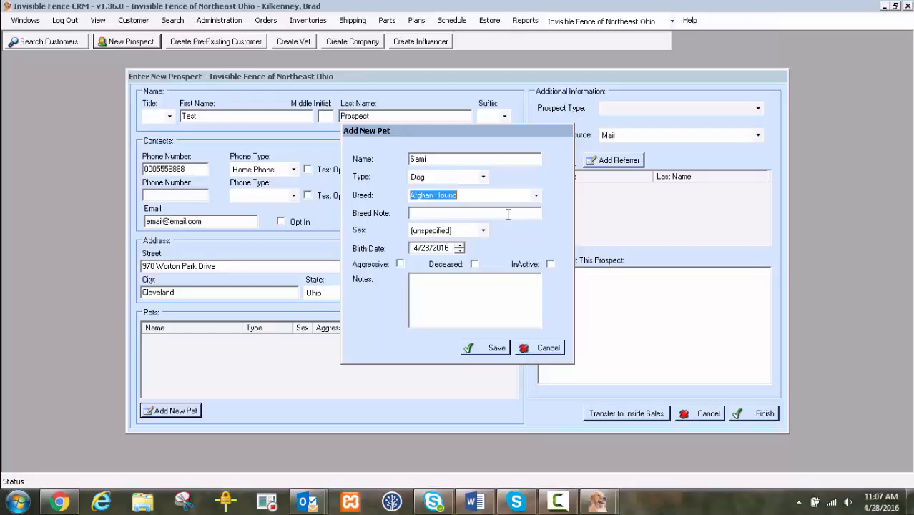
click(483, 230)
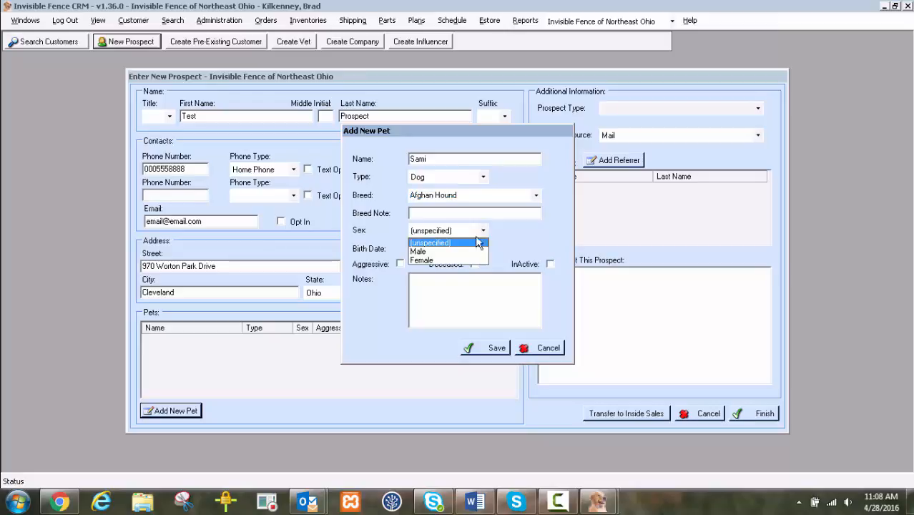
click(459, 265)
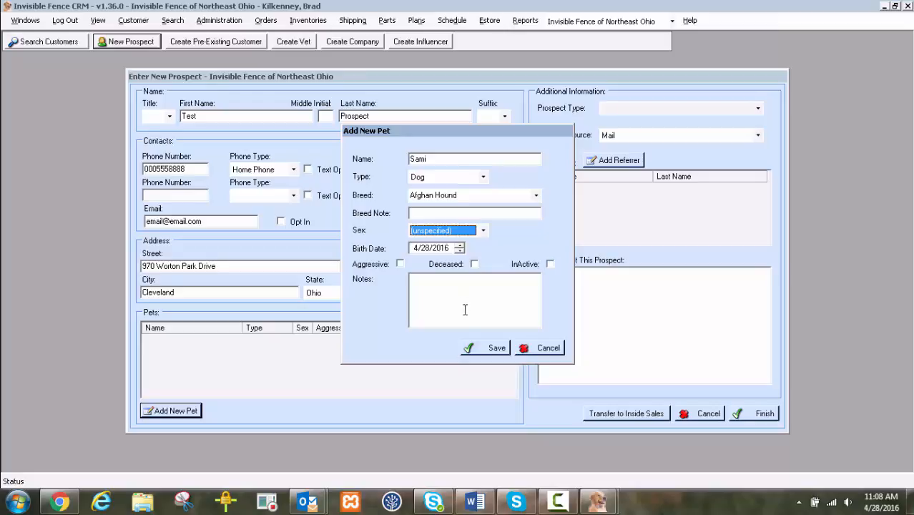
click(484, 349)
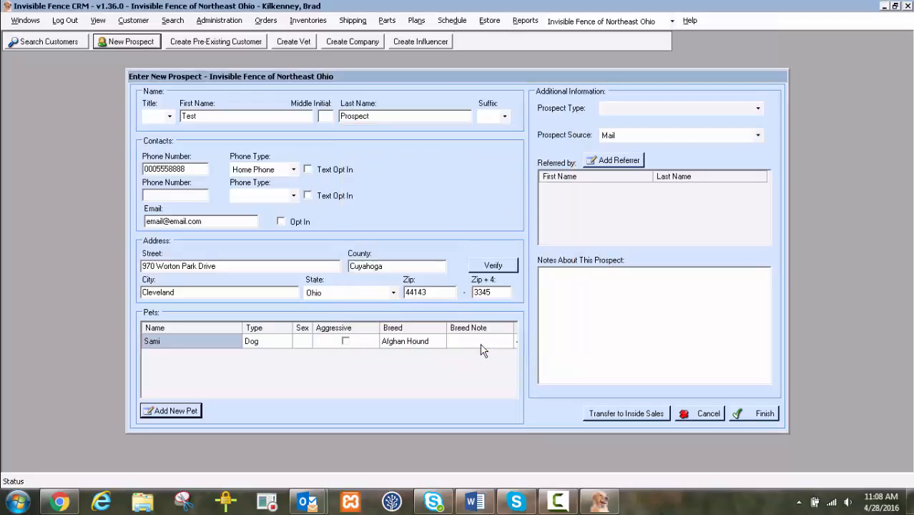
- Set the prospect type to In-Bound Call and the prospect source to Phone
click(760, 109)
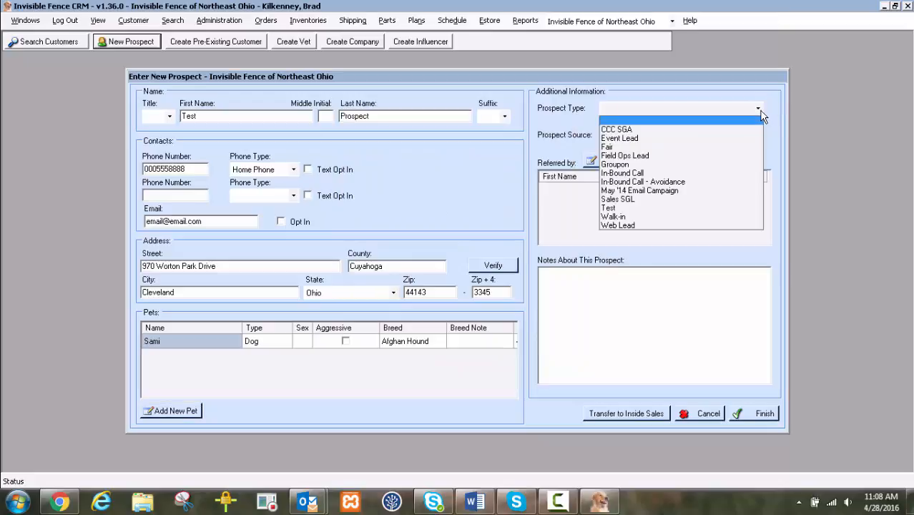
click(642, 173)
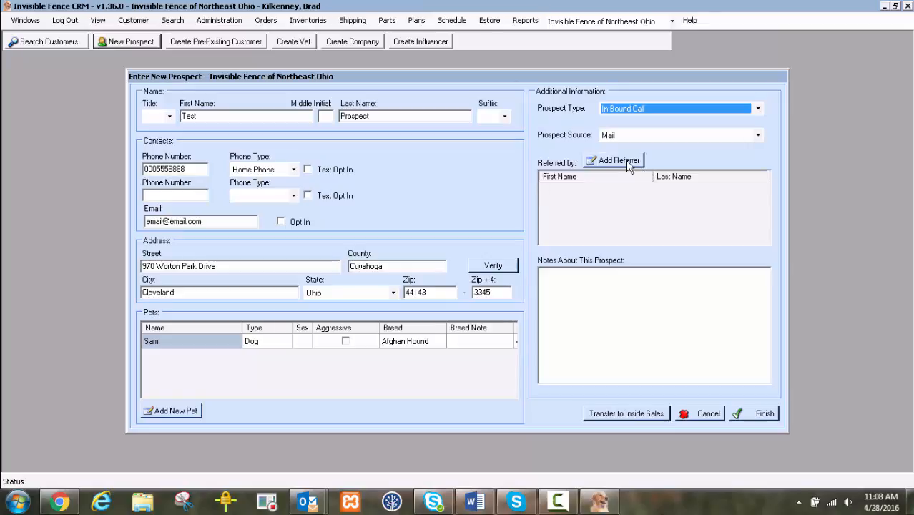
click(756, 136)
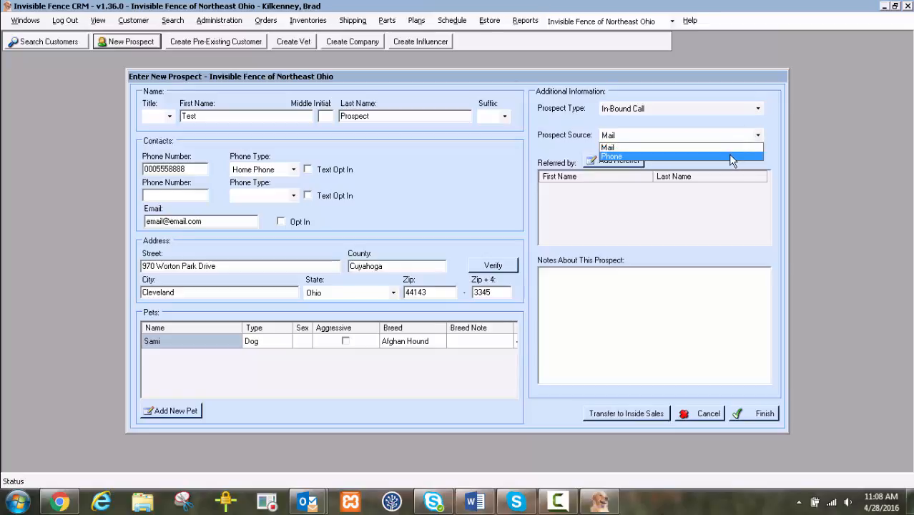
click(728, 155)
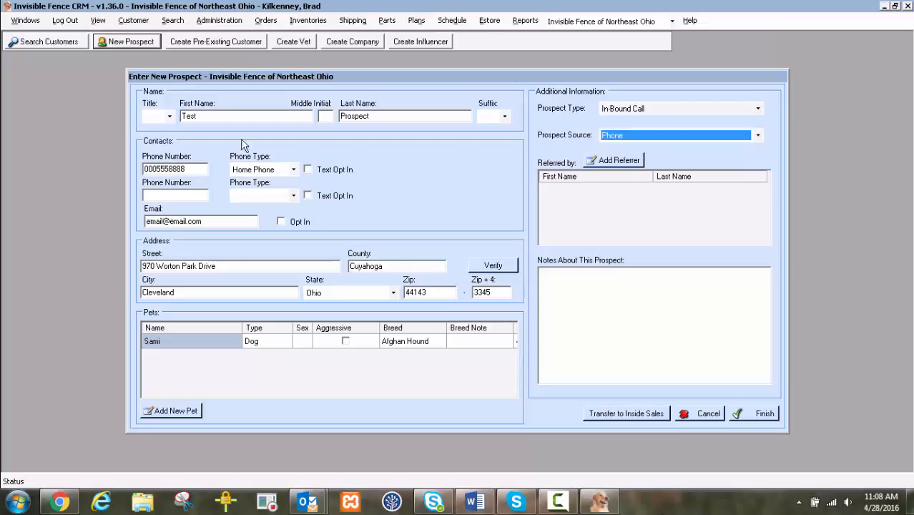
- Add a referrer by searching customers by Last Name (starts with) for the referrer's last name and choosing the first match
click(623, 161)
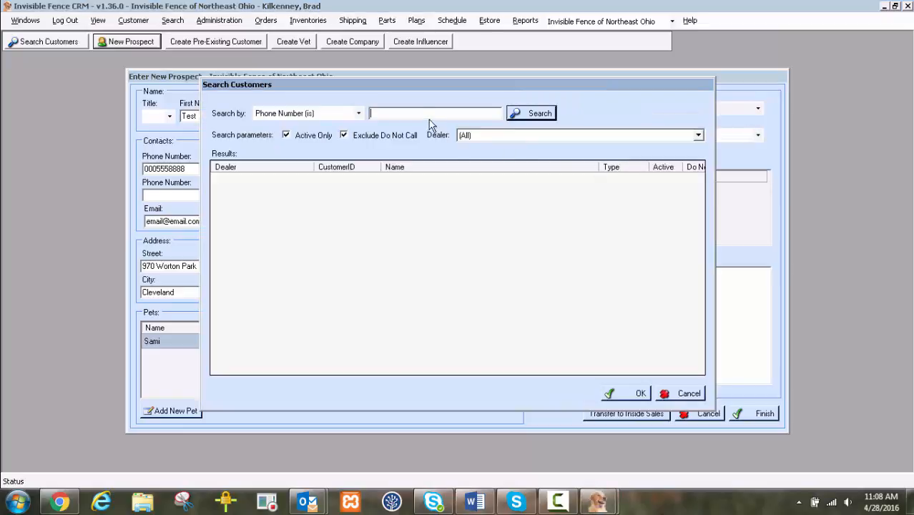
click(359, 113)
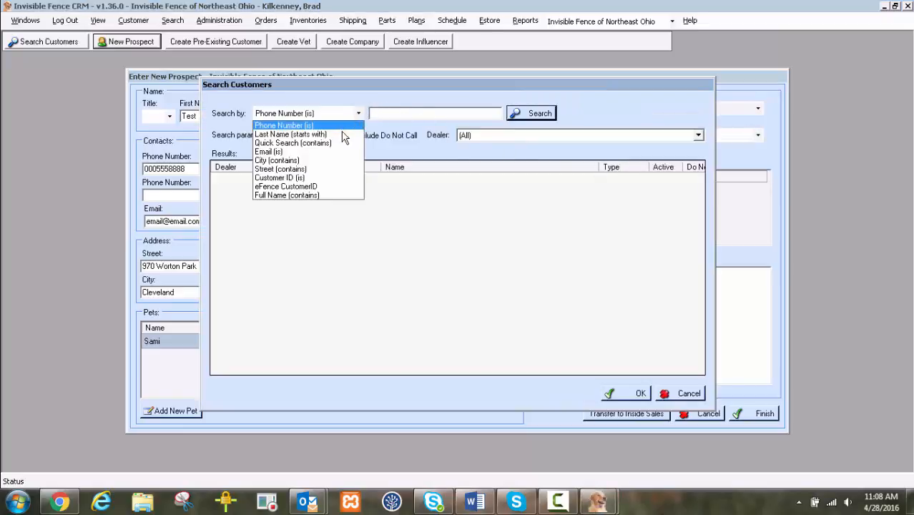
click(345, 135)
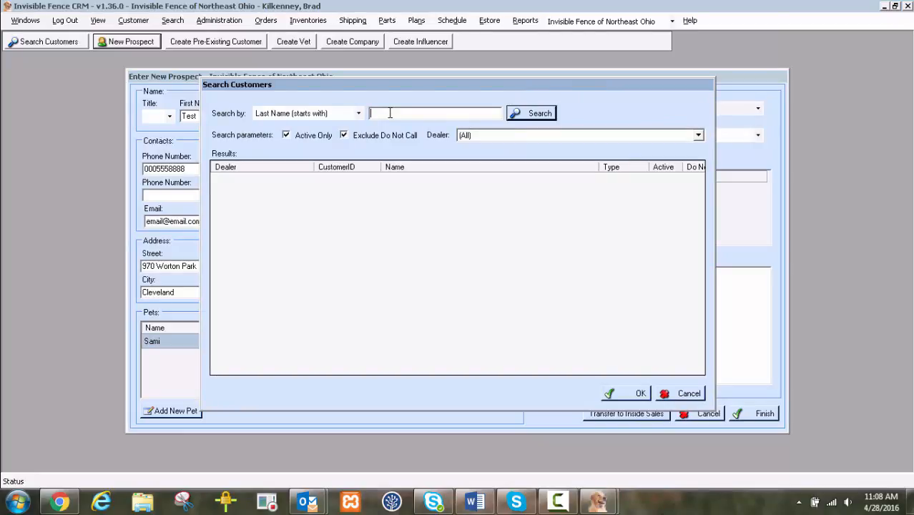
text(Kilkenney)
key(Return)
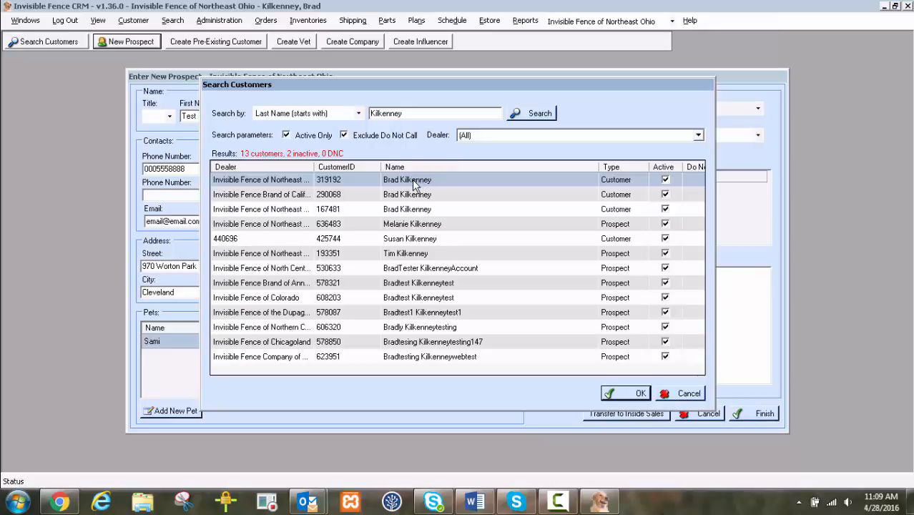
mouse_move(413, 183)
double_click(412, 179)
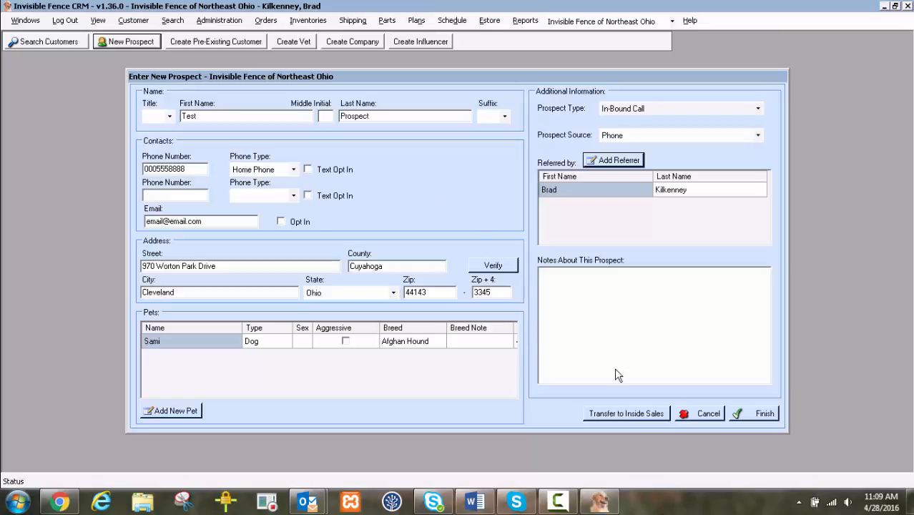
- Enter "Test note" in the notes about this prospect, then finish and save the new prospect
click(614, 309)
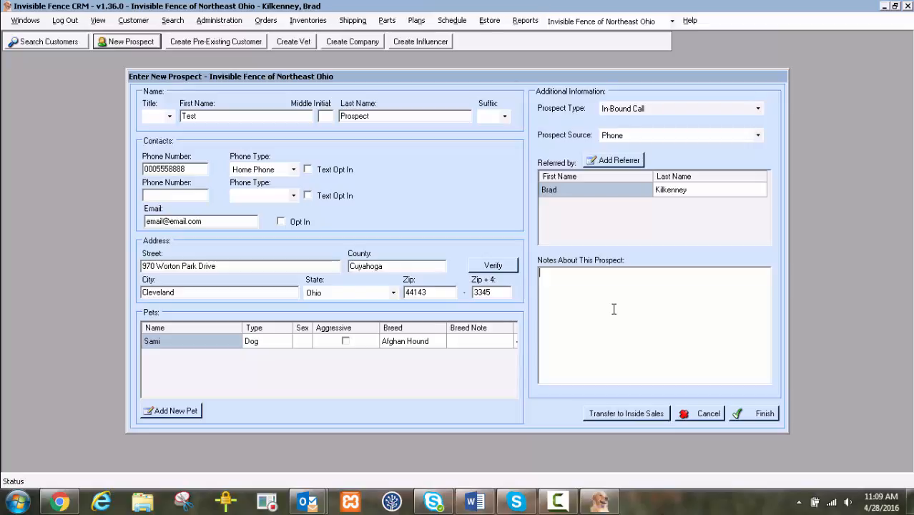
text(Test5)
key(BackSpace)
text(note)
click(744, 416)
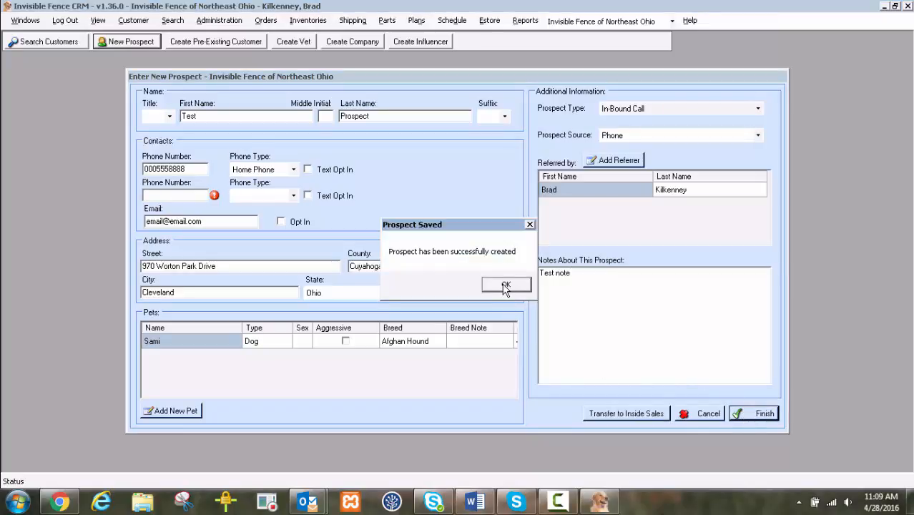
click(506, 286)
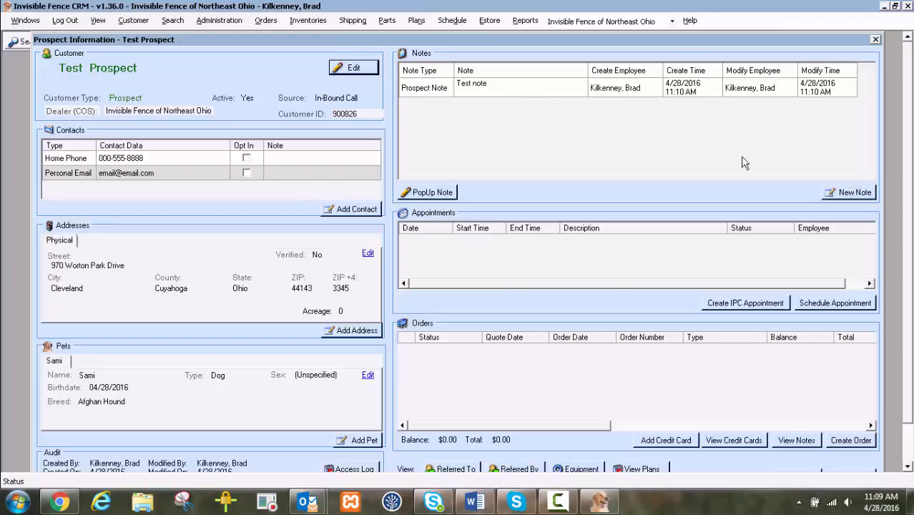
- Add and save a new note of type Incoming Call with the text "Test note 2" on the prospect's record
click(843, 193)
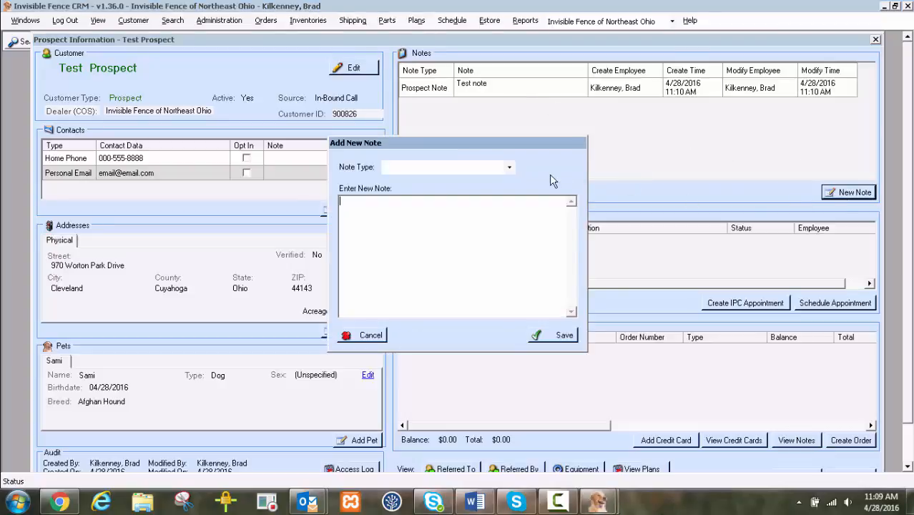
click(504, 172)
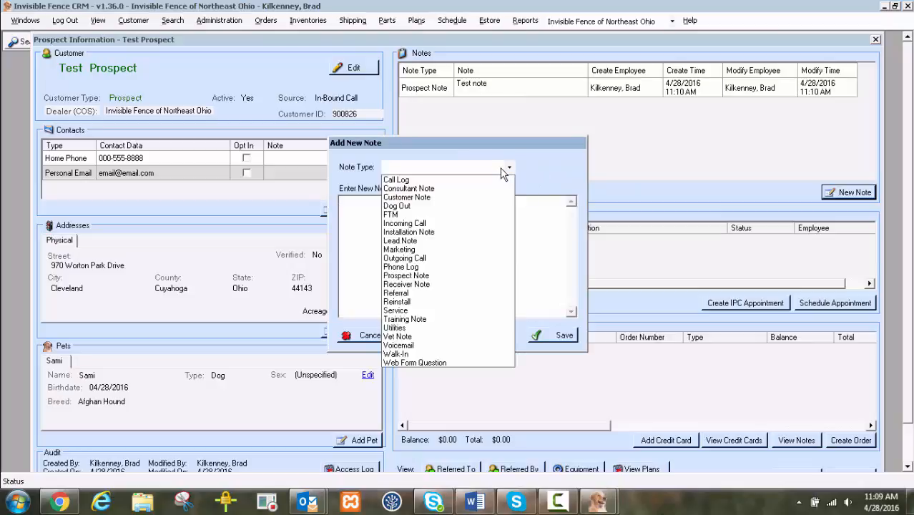
click(434, 224)
click(435, 225)
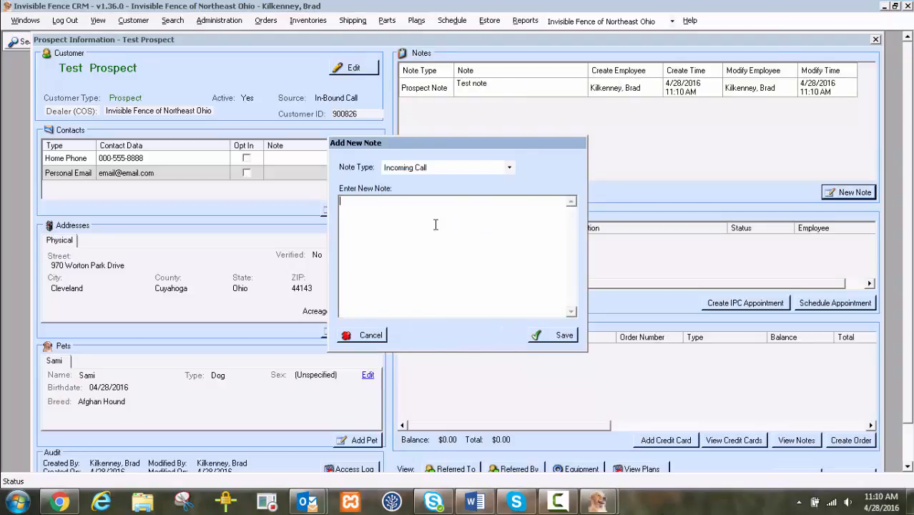
text(Test note 2)
click(555, 336)
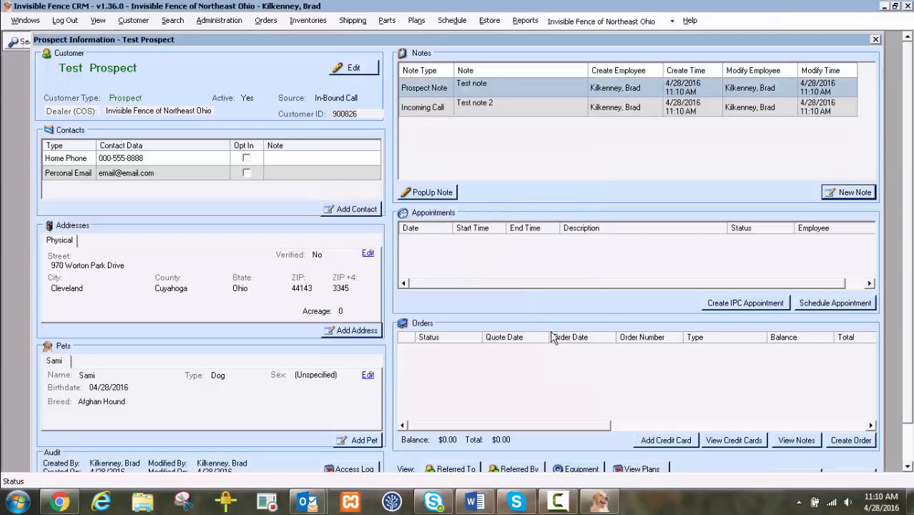